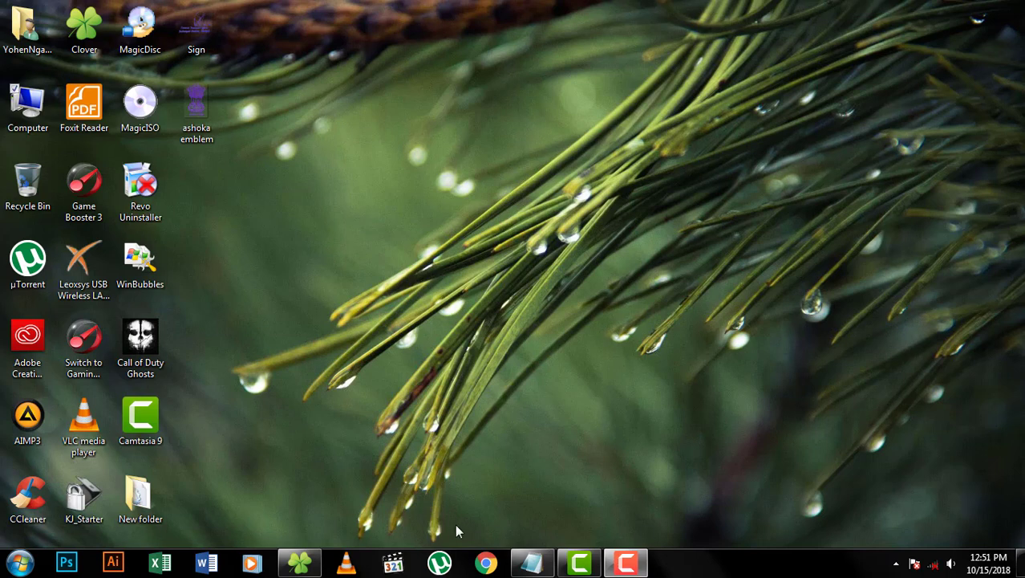
Open the ShreeLipi ISOs folder on Local Disk (L:) and select the shree lipi win7 image file
double_click(30, 112)
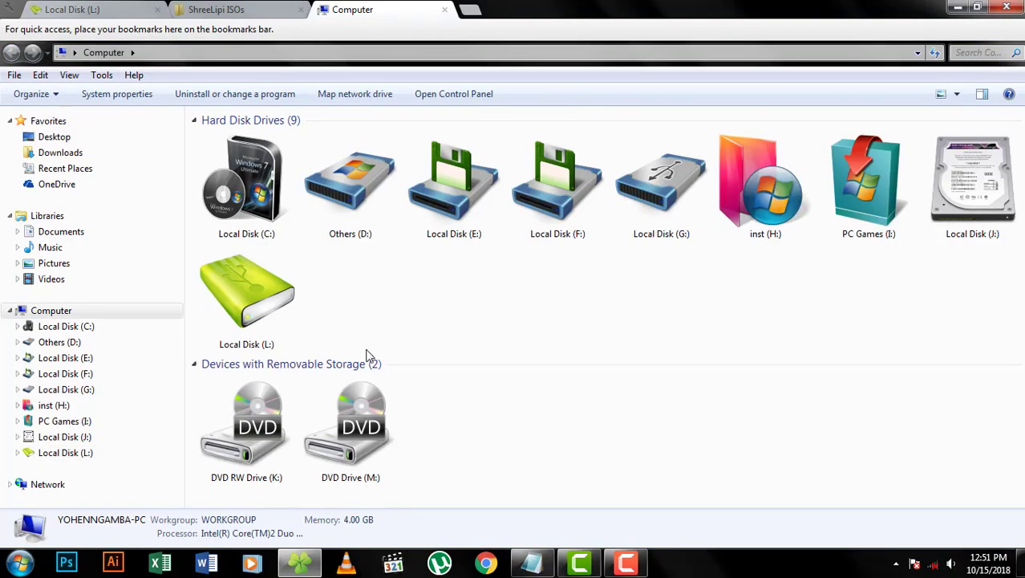
click(257, 12)
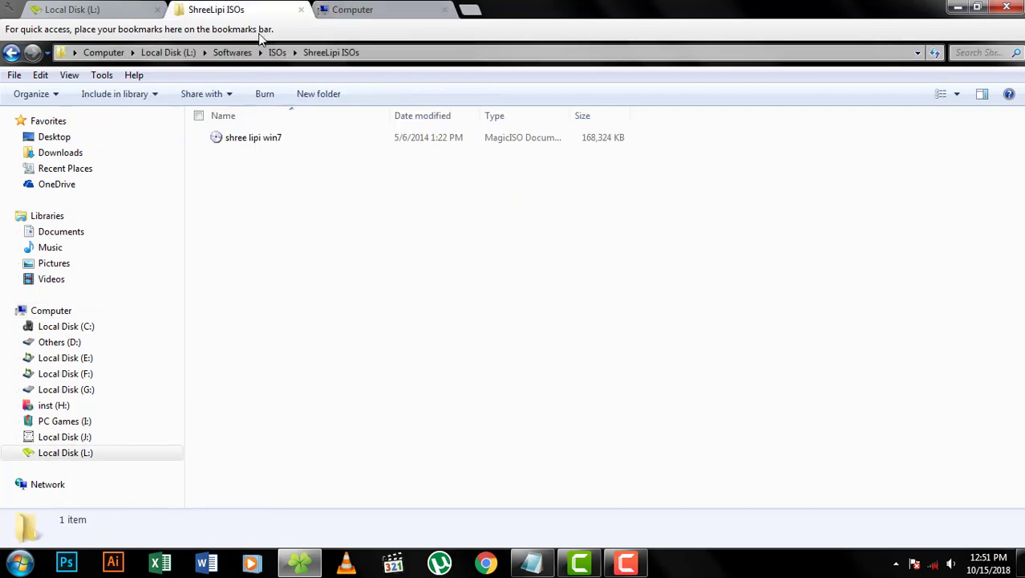
click(233, 143)
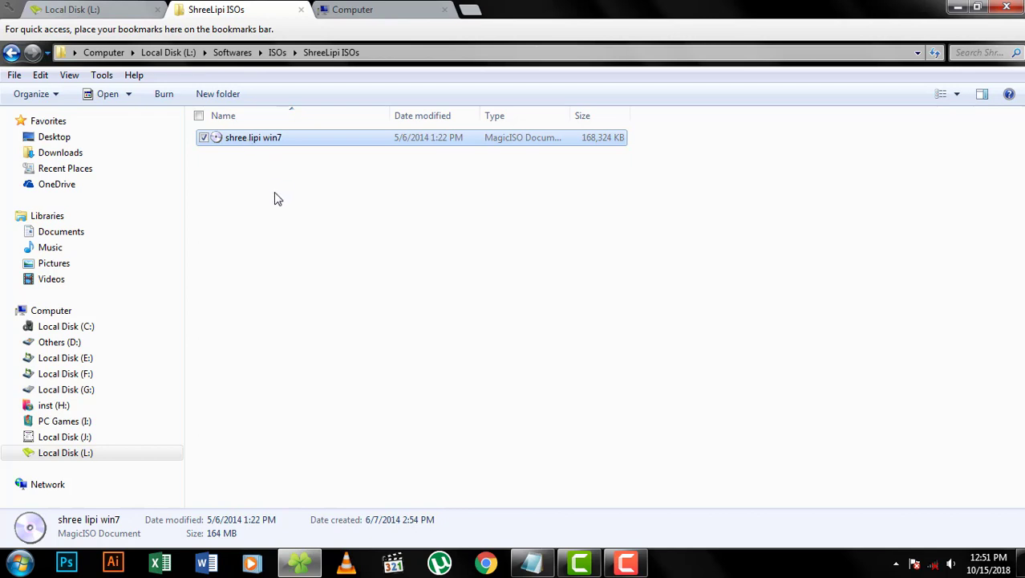
Check the file type of the shree lipi win7 image in its properties, then dismiss them without changes
right_click(244, 142)
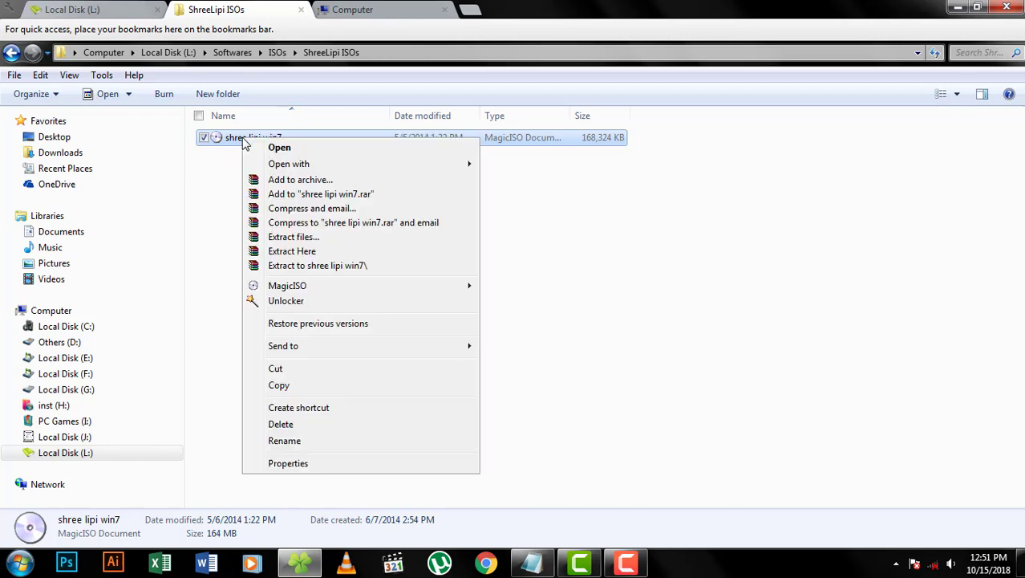
click(284, 465)
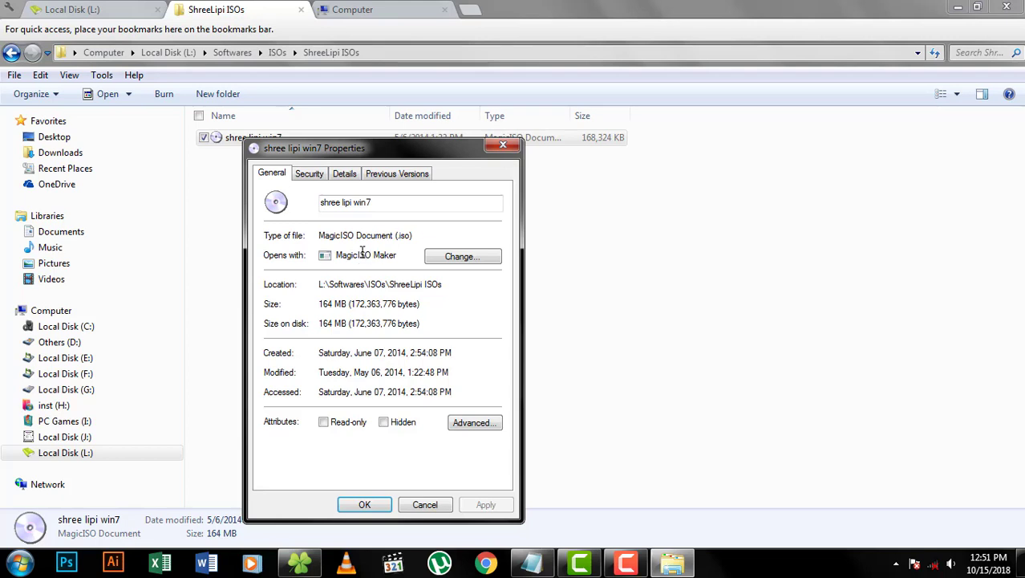
drag(357, 254, 418, 234)
click(416, 235)
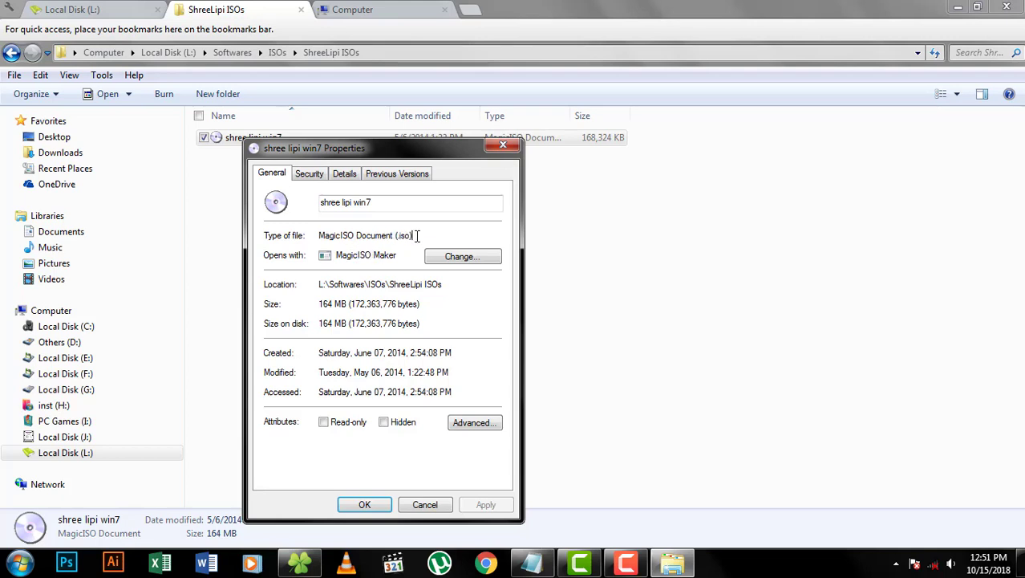
click(425, 504)
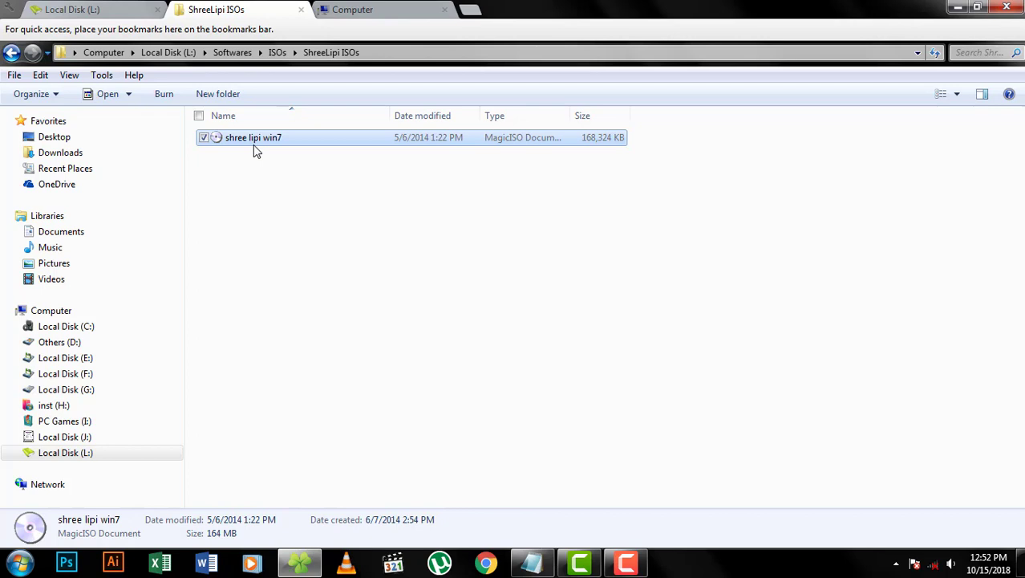
Minimize the file window and locate the MagicDisc and MagicISO shortcuts on the desktop
click(956, 8)
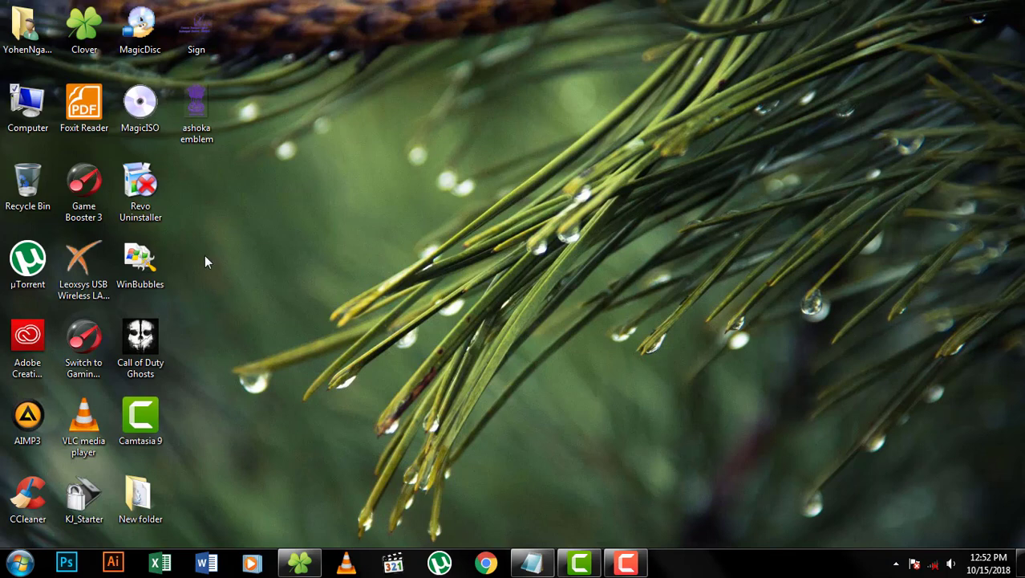
click(151, 116)
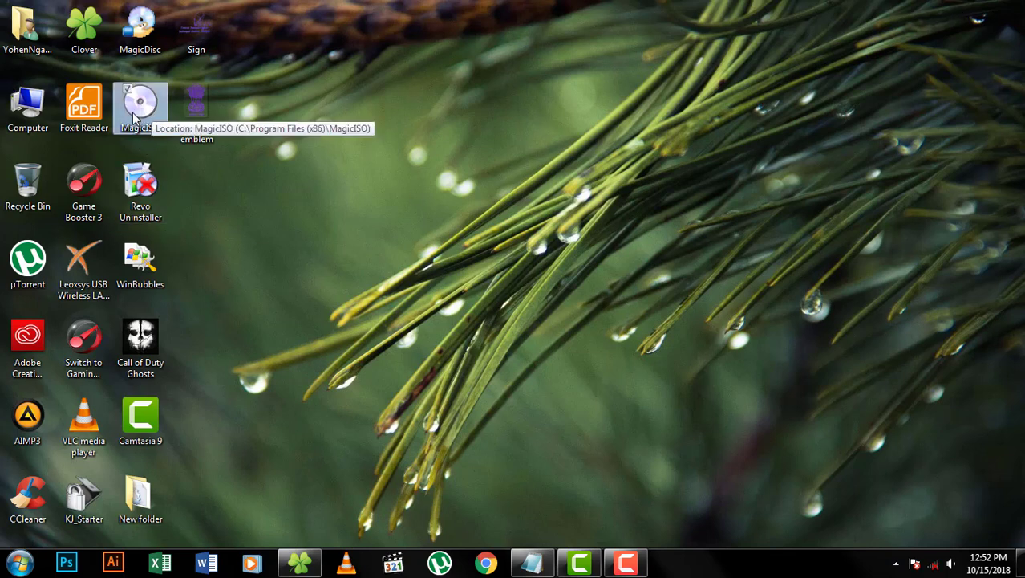
click(137, 48)
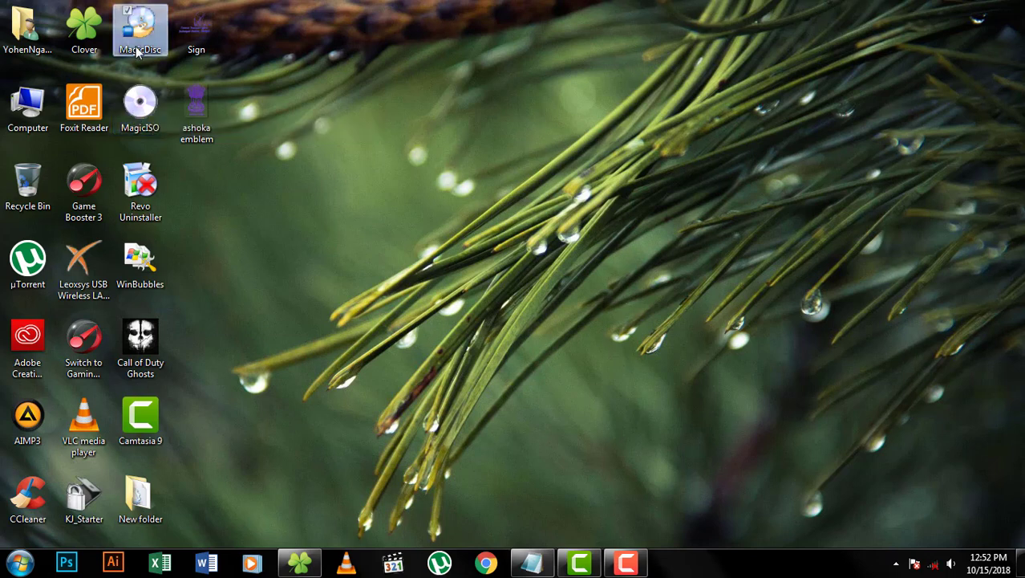
key(Down)
key(Up)
key(Down)
key(Up)
key(Down)
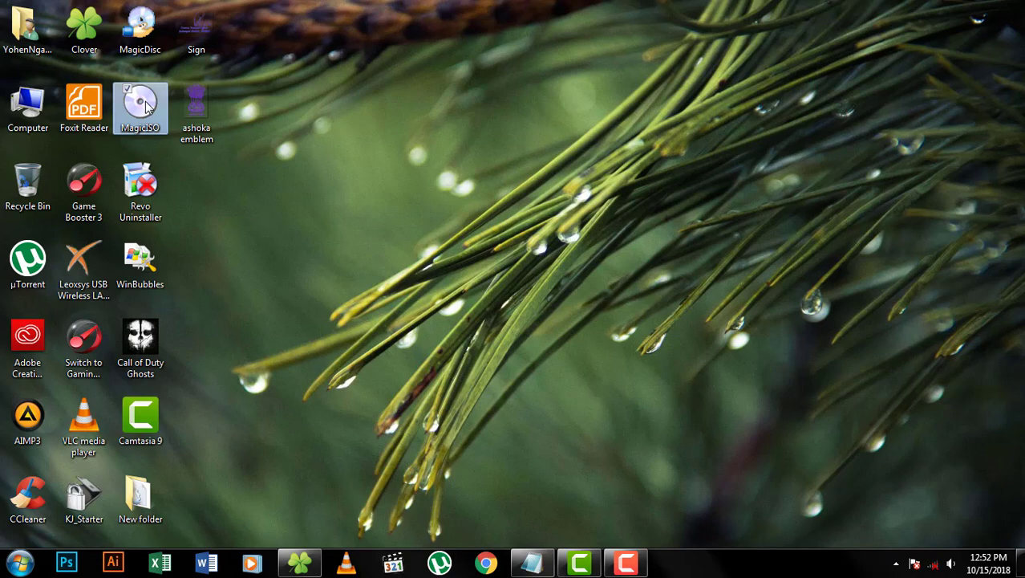
Mount shree lipi win7.iso on virtual drive M: with MagicISO and dismiss the AutoPlay prompt
click(300, 564)
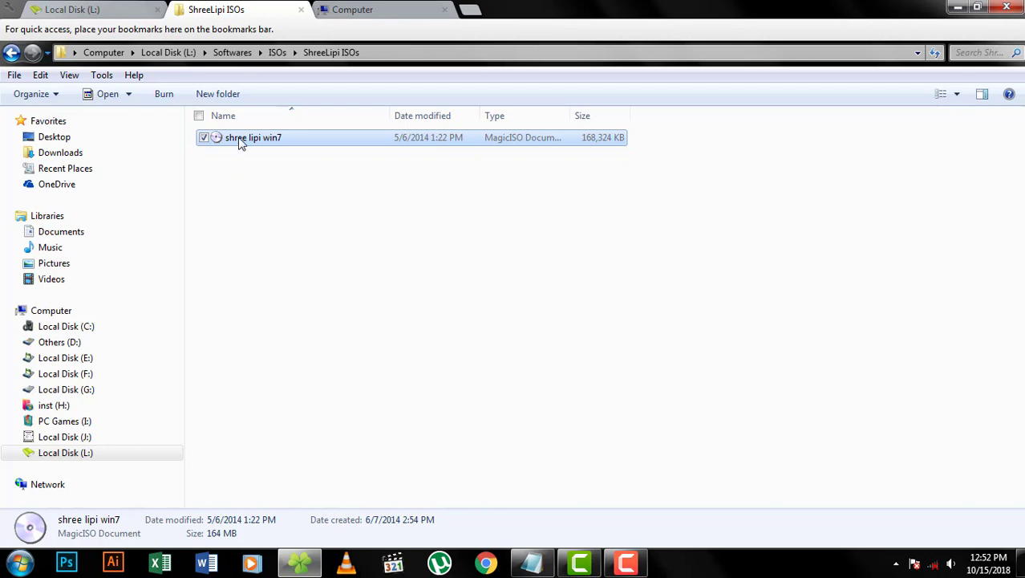
right_click(239, 142)
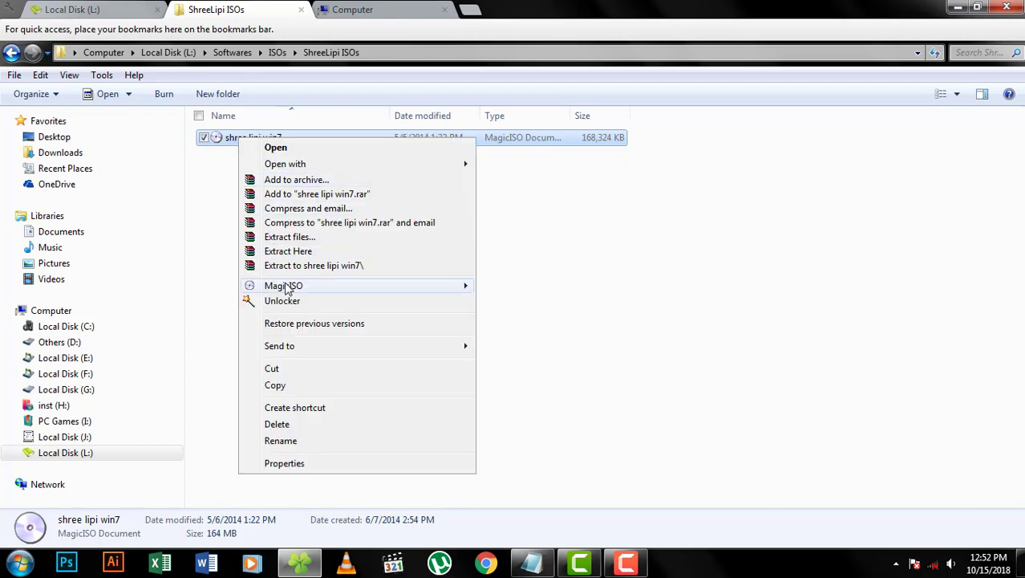
mouse_move(290, 288)
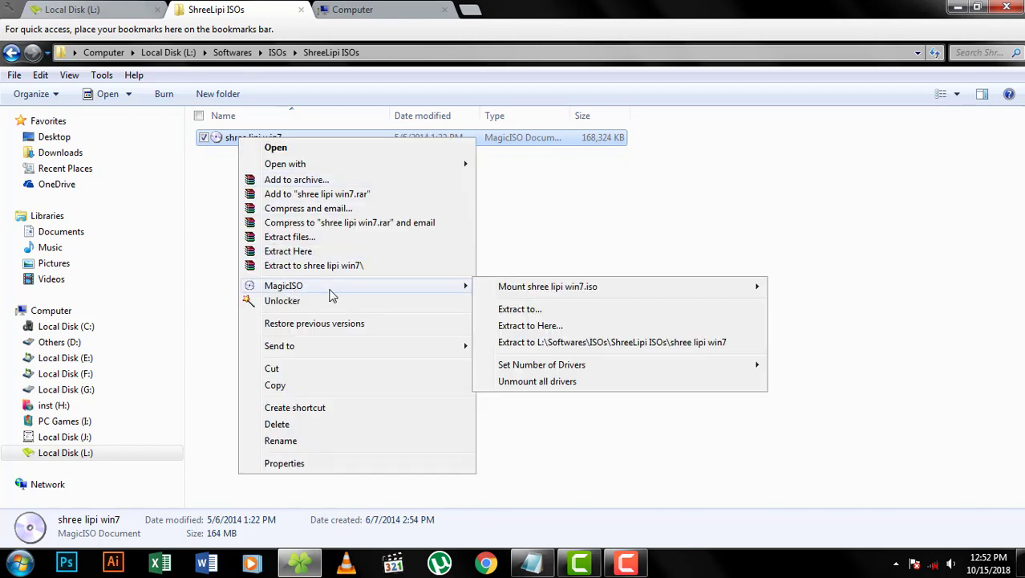
mouse_move(537, 295)
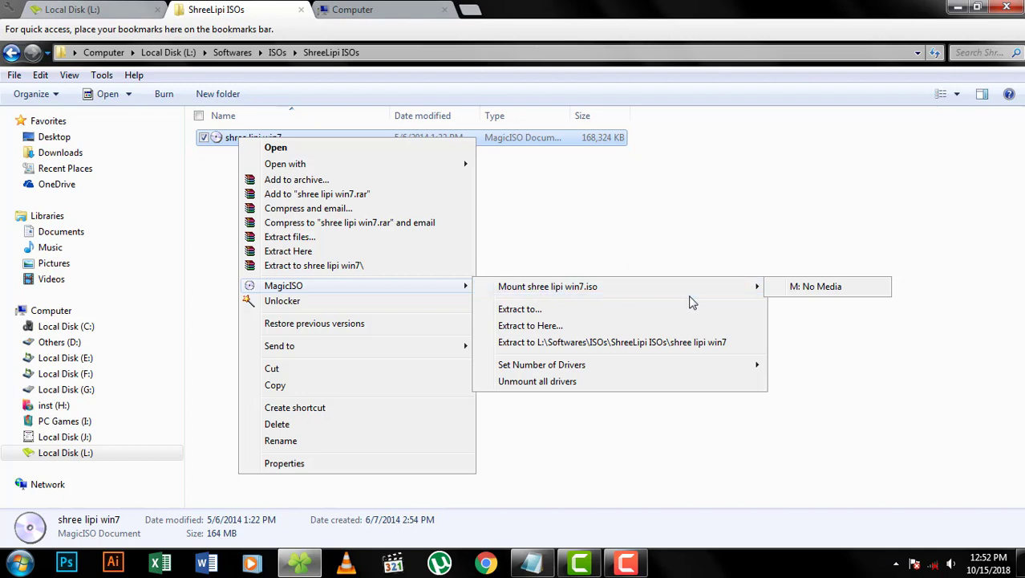
click(820, 296)
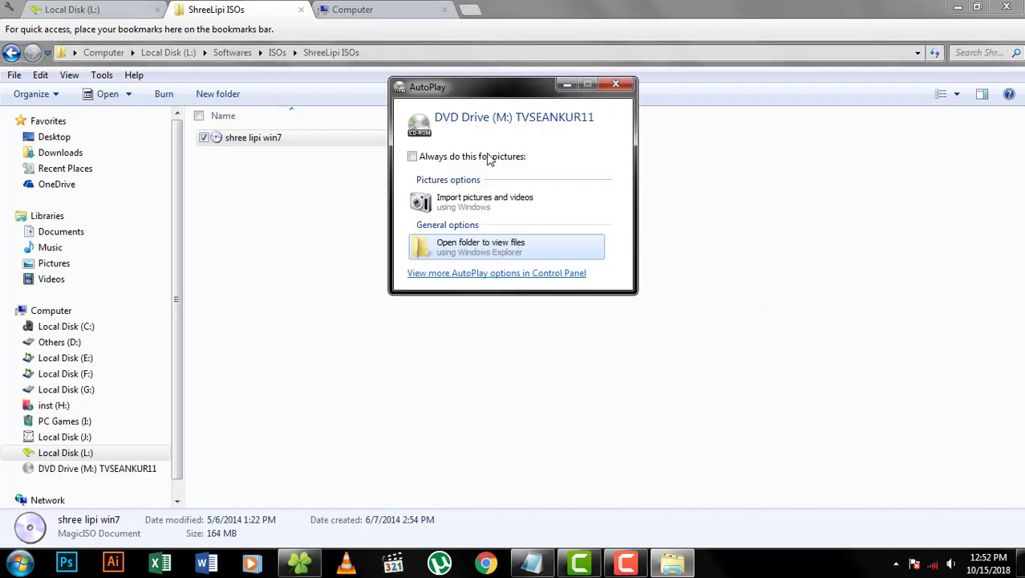
click(615, 84)
Open the mounted DVD Drive (M:) TVSEANKUR11 from Computer and run its SETUP application
click(390, 12)
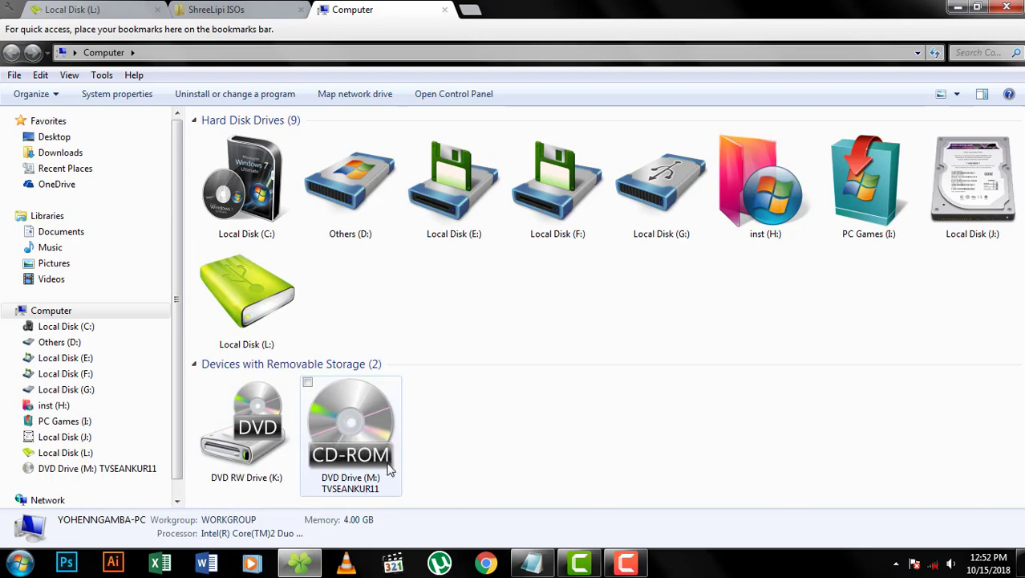
right_click(365, 425)
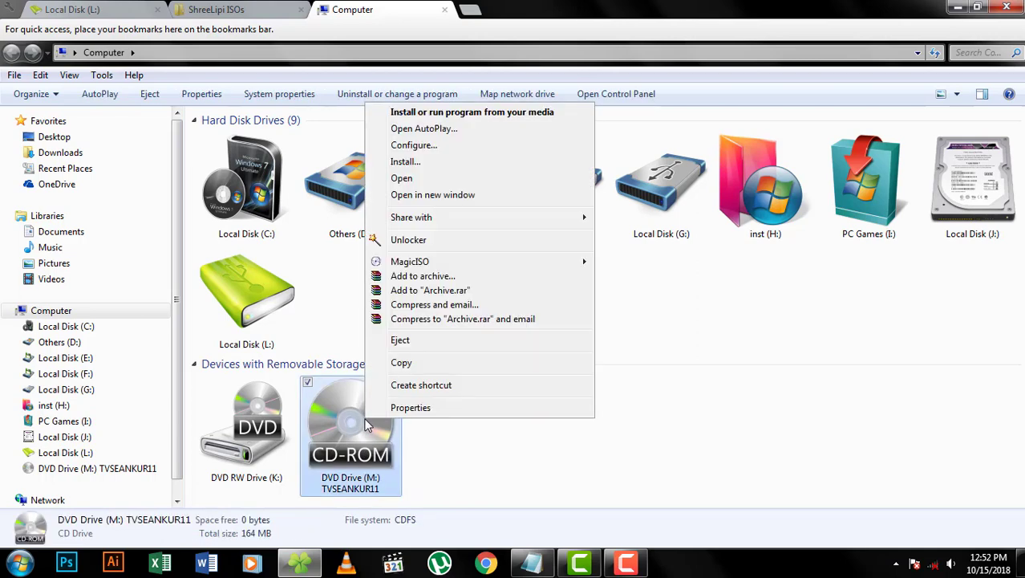
click(416, 180)
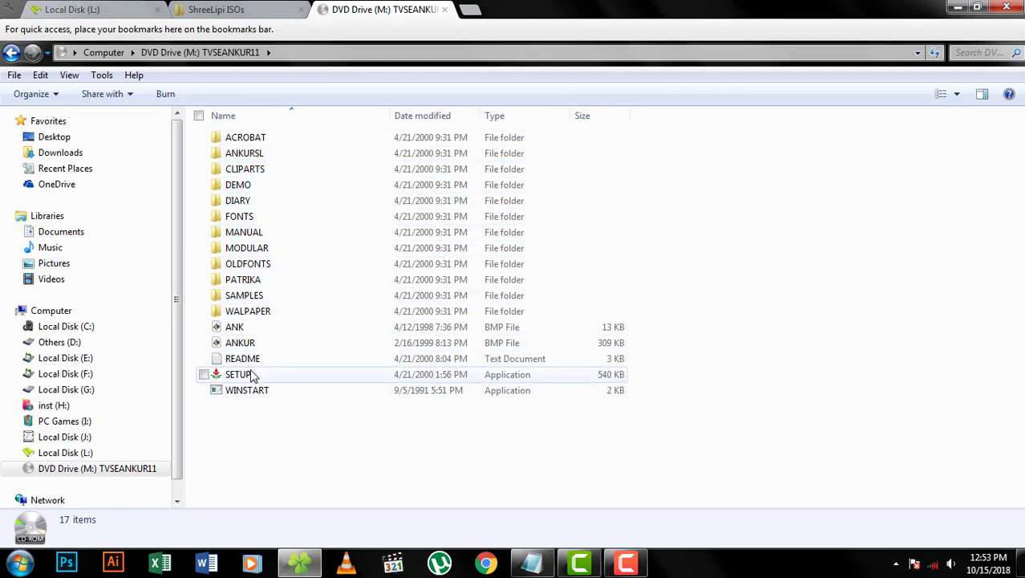
double_click(240, 374)
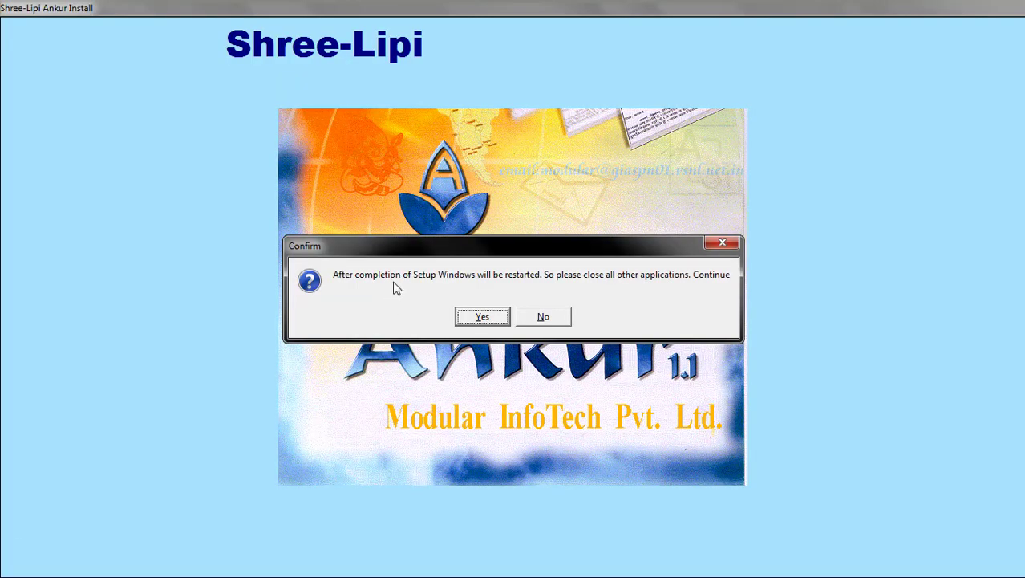
Agree to continue the Shree-Lipi Ankur setup with a Windows restart after completion
drag(395, 246, 363, 145)
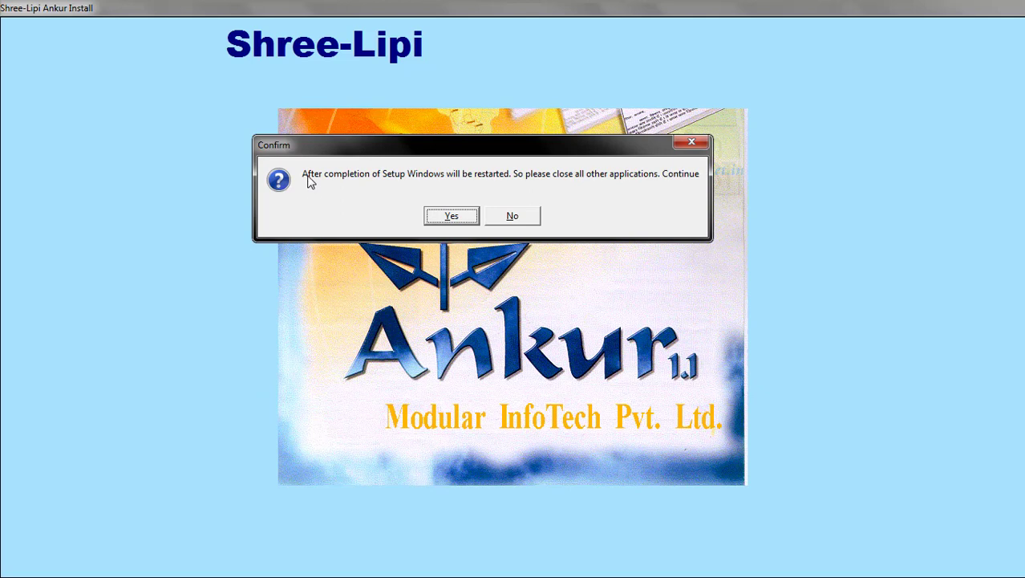
drag(292, 140, 329, 141)
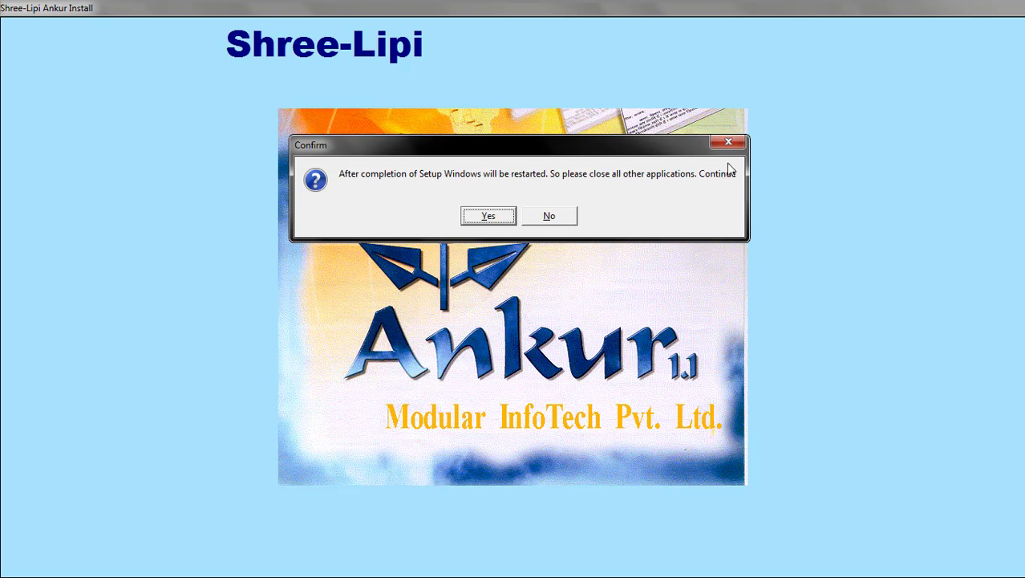
click(489, 217)
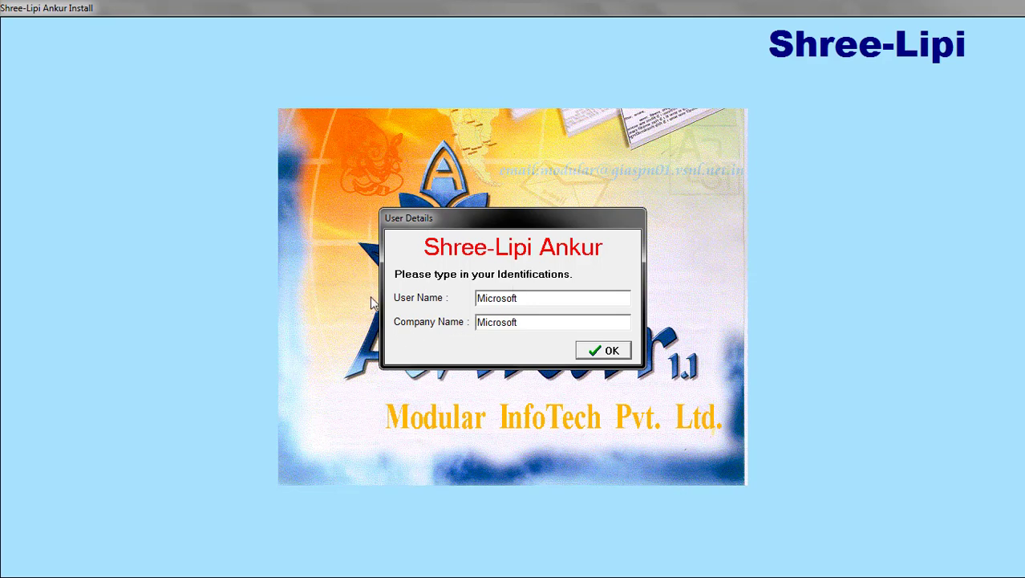
Set the company name to Home in the installer's user details and accept them
drag(533, 295, 454, 297)
drag(533, 322, 445, 313)
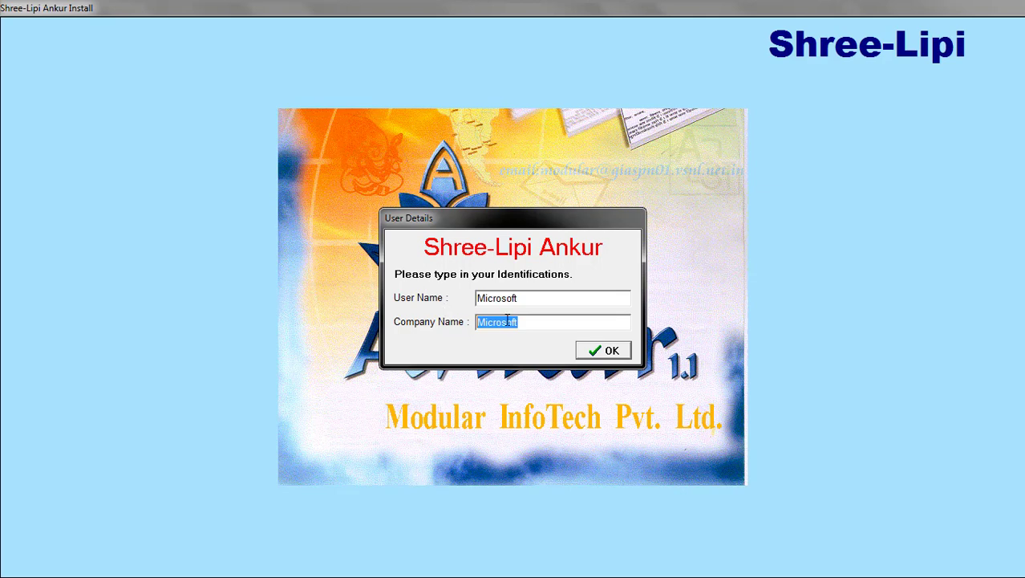
text(Home)
click(614, 351)
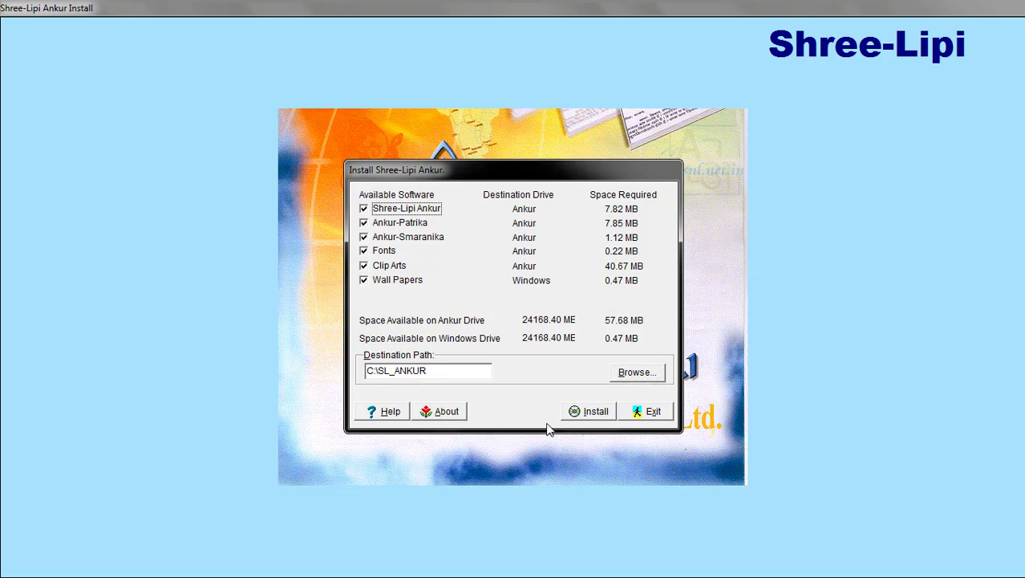
Install all Shree-Lipi Ankur components and language scripts to a new C:\SL_ANKUR directory, dismissing the Windows color scheme prompt
click(582, 411)
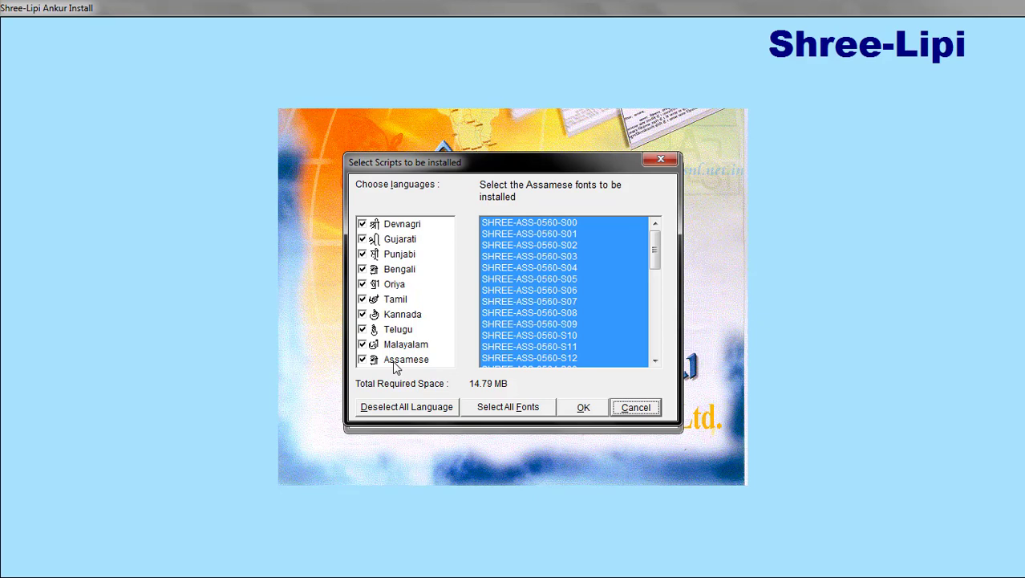
click(582, 409)
click(580, 413)
drag(481, 244, 423, 125)
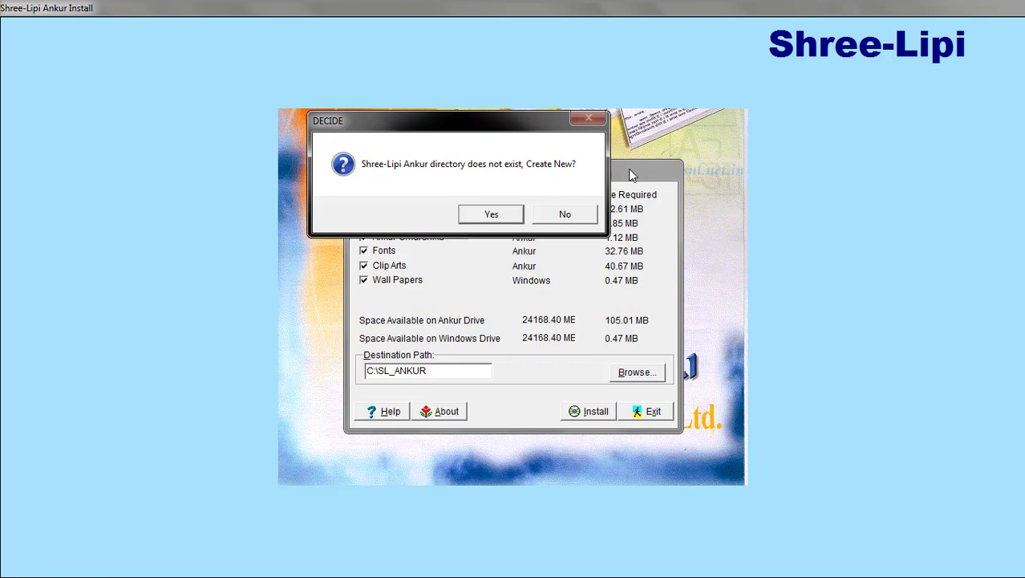
click(496, 216)
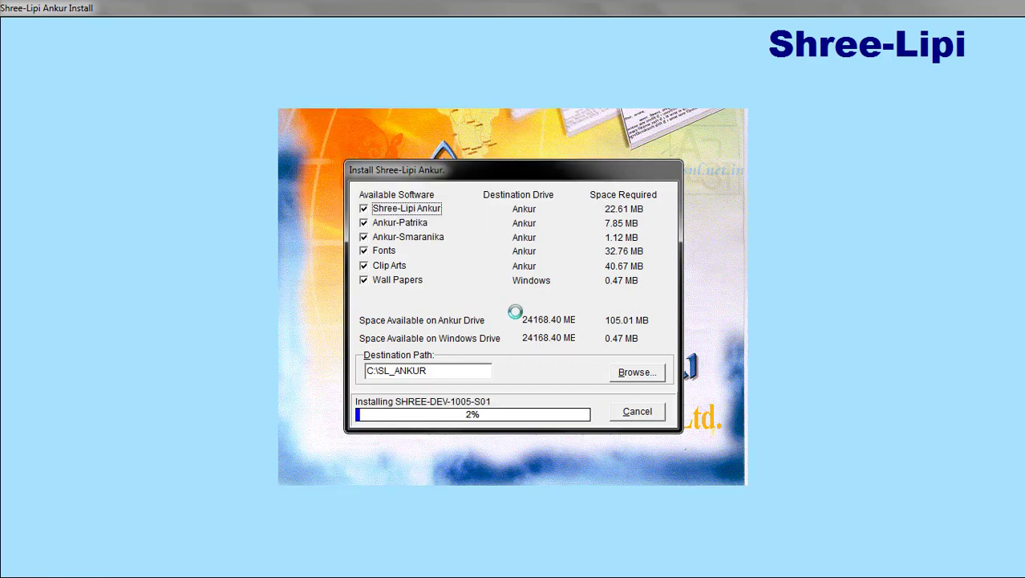
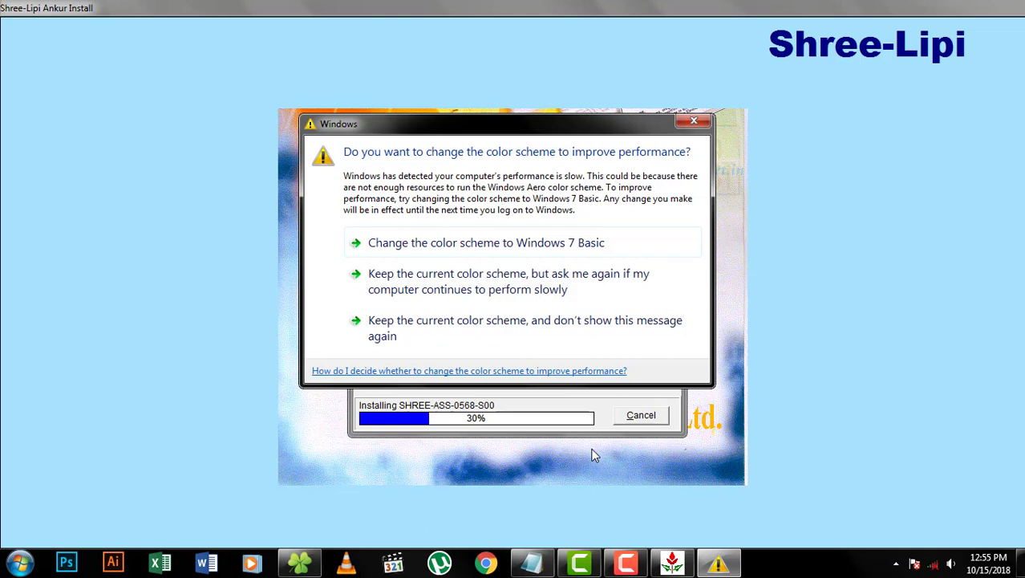
click(694, 122)
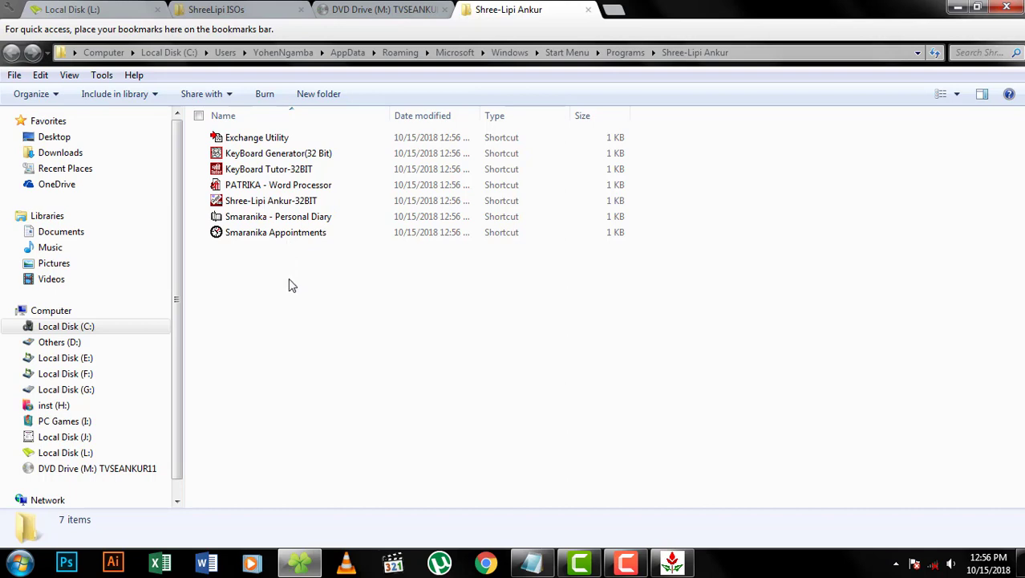
Select the Shree-Lipi Ankur-32BIT shortcut in the Shree-Lipi Ankur program folder
click(255, 202)
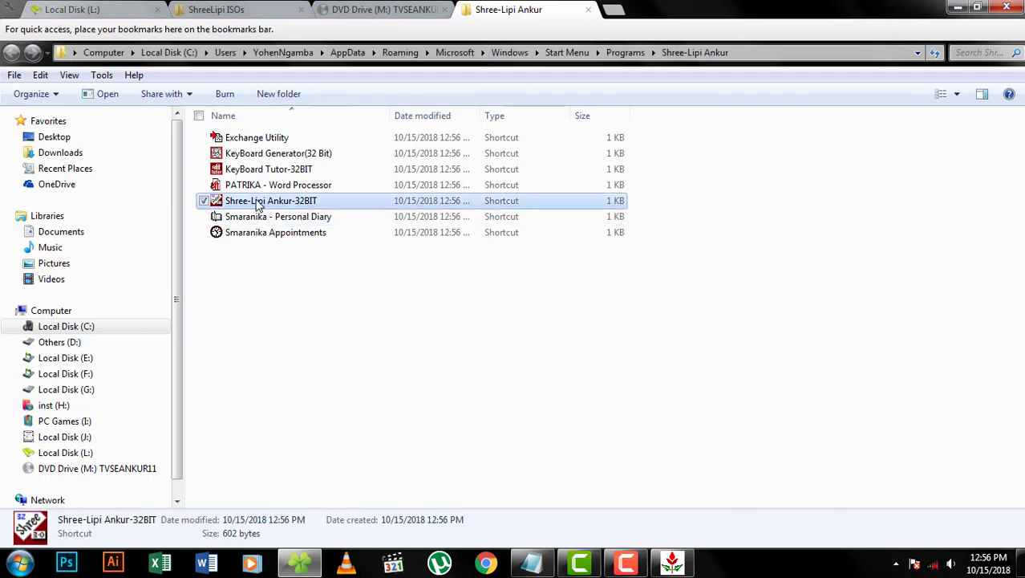